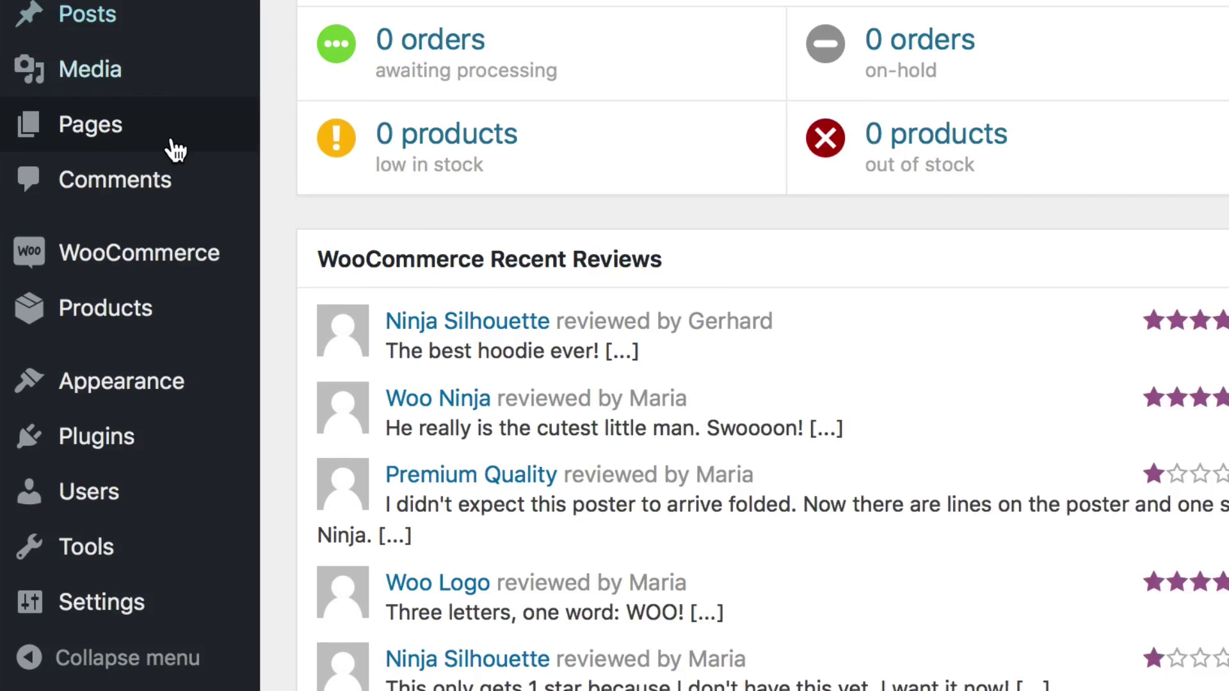
- Go to WooCommerce Settings and show the Emails tab listing all email notifications
{"action": "mouse_move", "coordinate": [122, 472]}
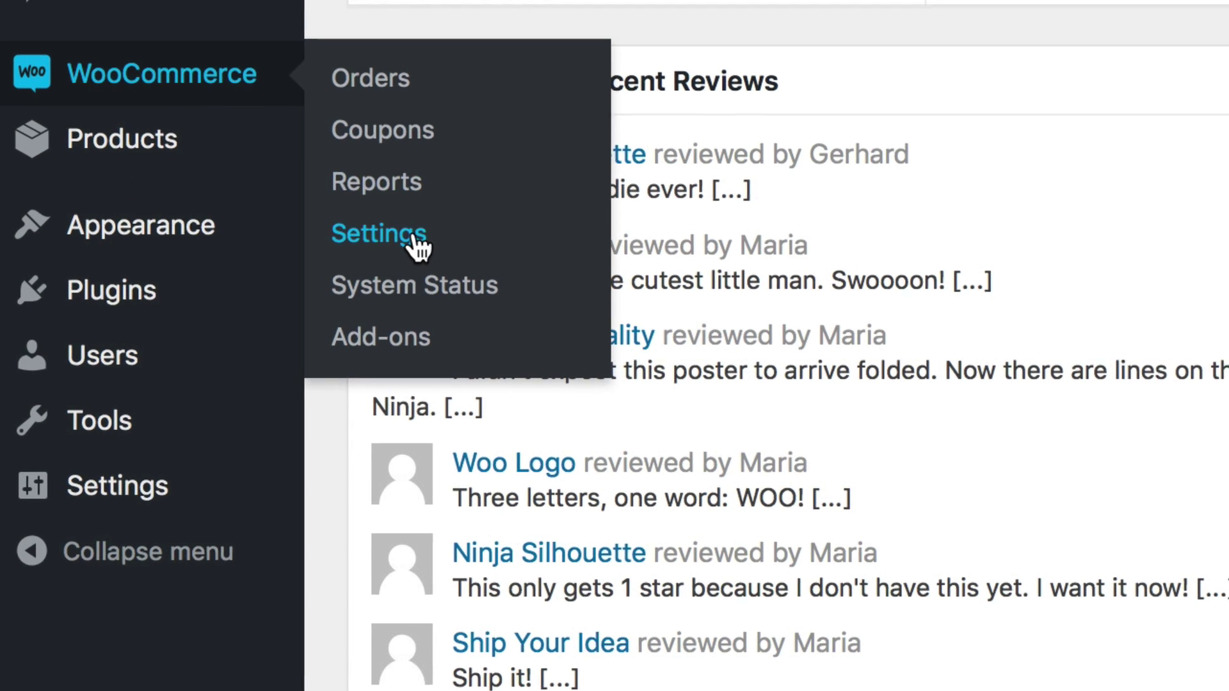
{"action": "left_click", "coordinate": [417, 235]}
{"action": "left_click", "coordinate": [891, 72]}
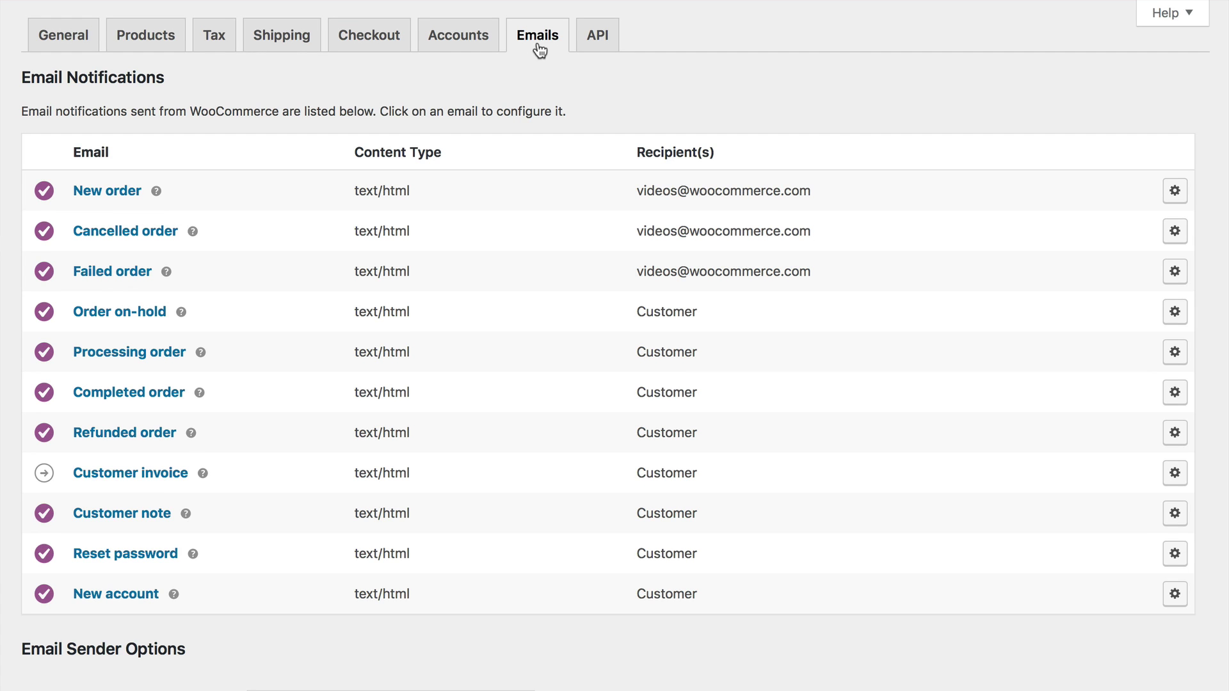
{"action": "scroll", "coordinate": [539, 50], "scroll_direction": "down", "scroll_amount": 10}
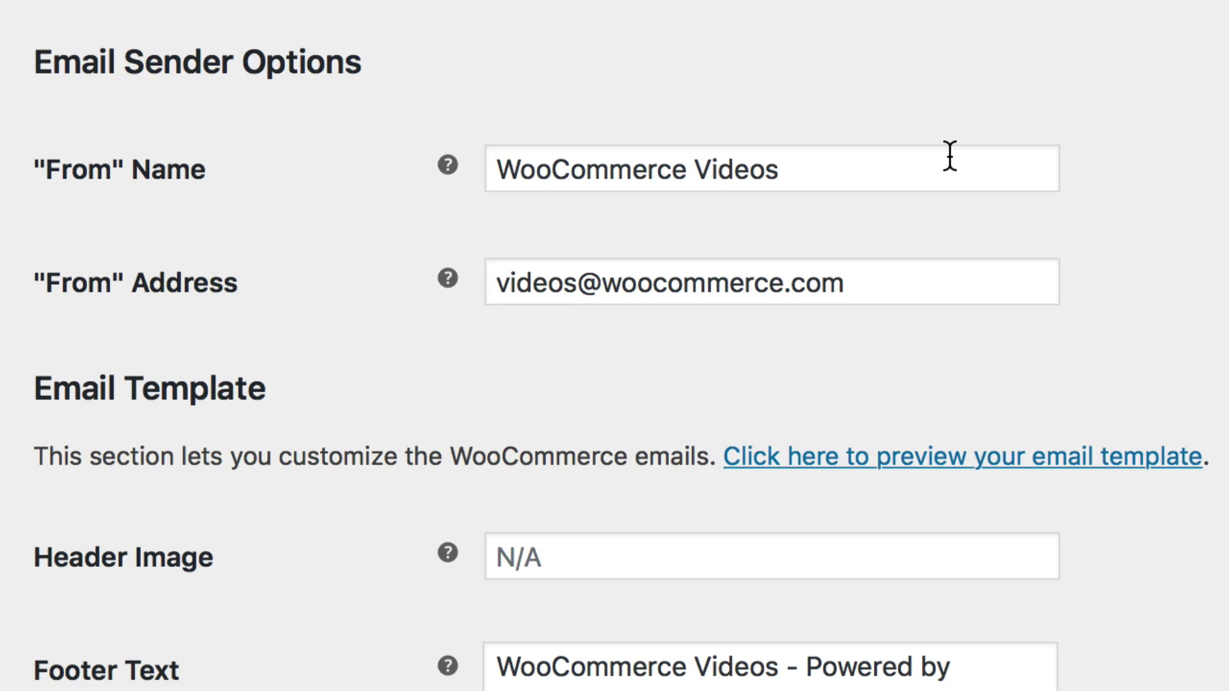
{"action": "left_click", "coordinate": [950, 155]}
{"action": "left_click", "coordinate": [916, 266]}
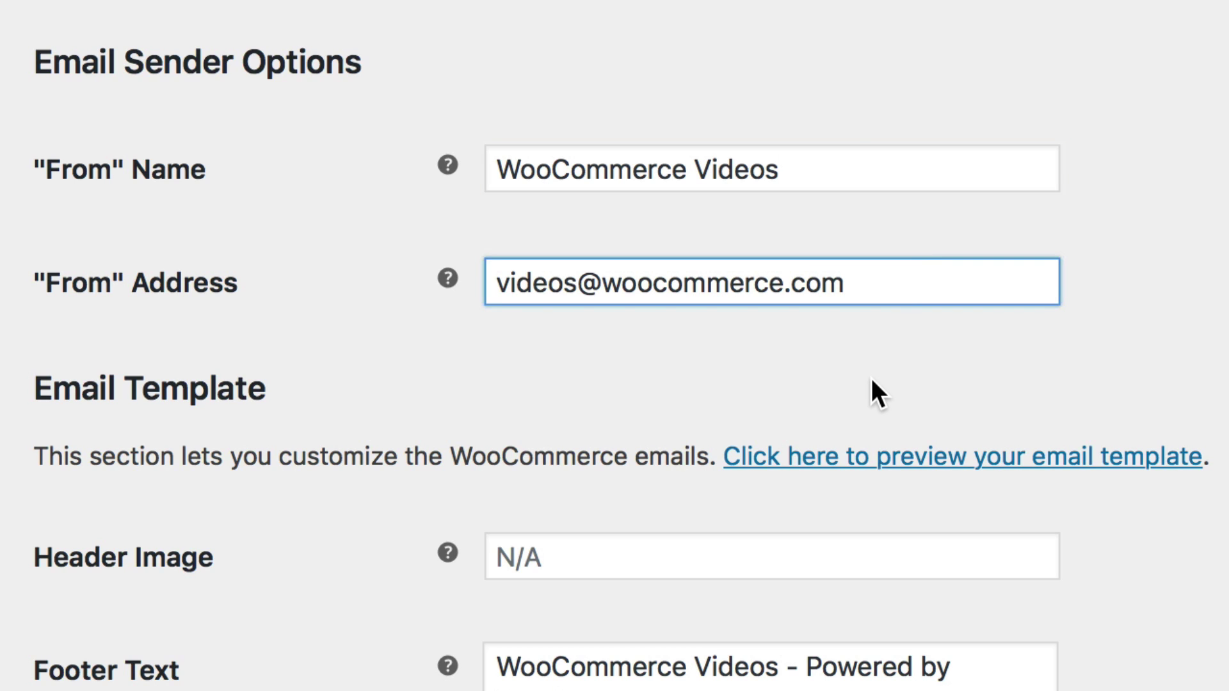
{"action": "left_click", "coordinate": [870, 378]}
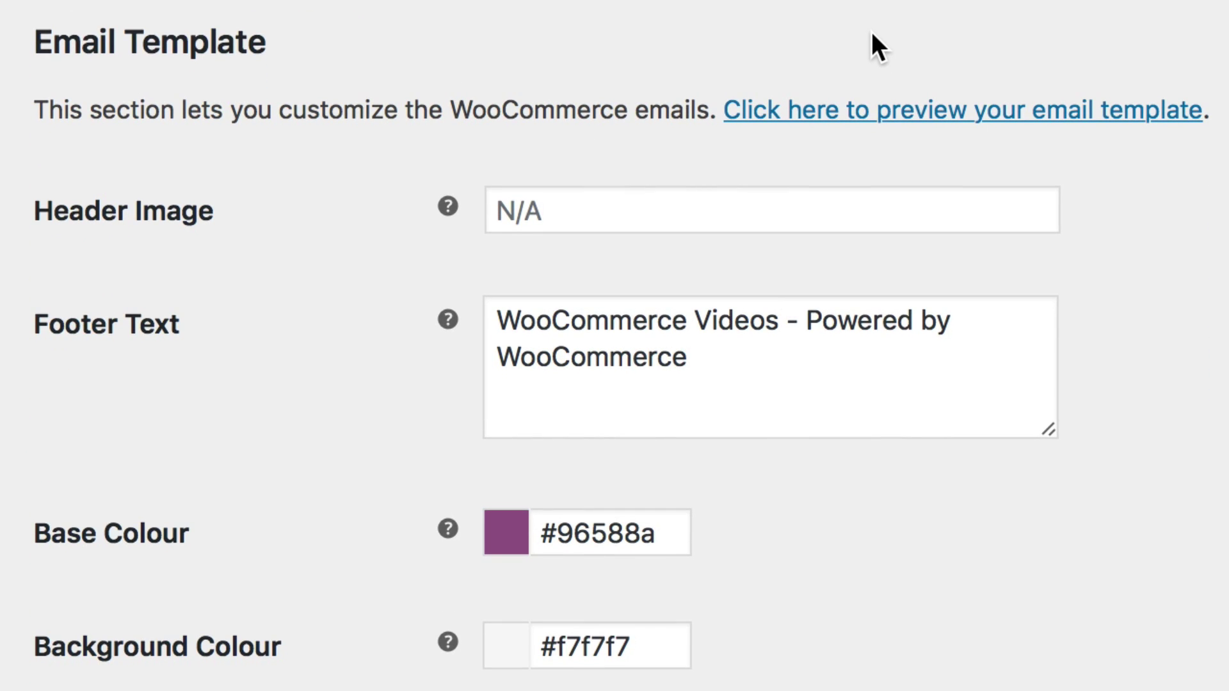
- Paste the WooCommerce logo's file URL into Header Image and preview the email template
{"action": "left_click", "coordinate": [631, 211]}
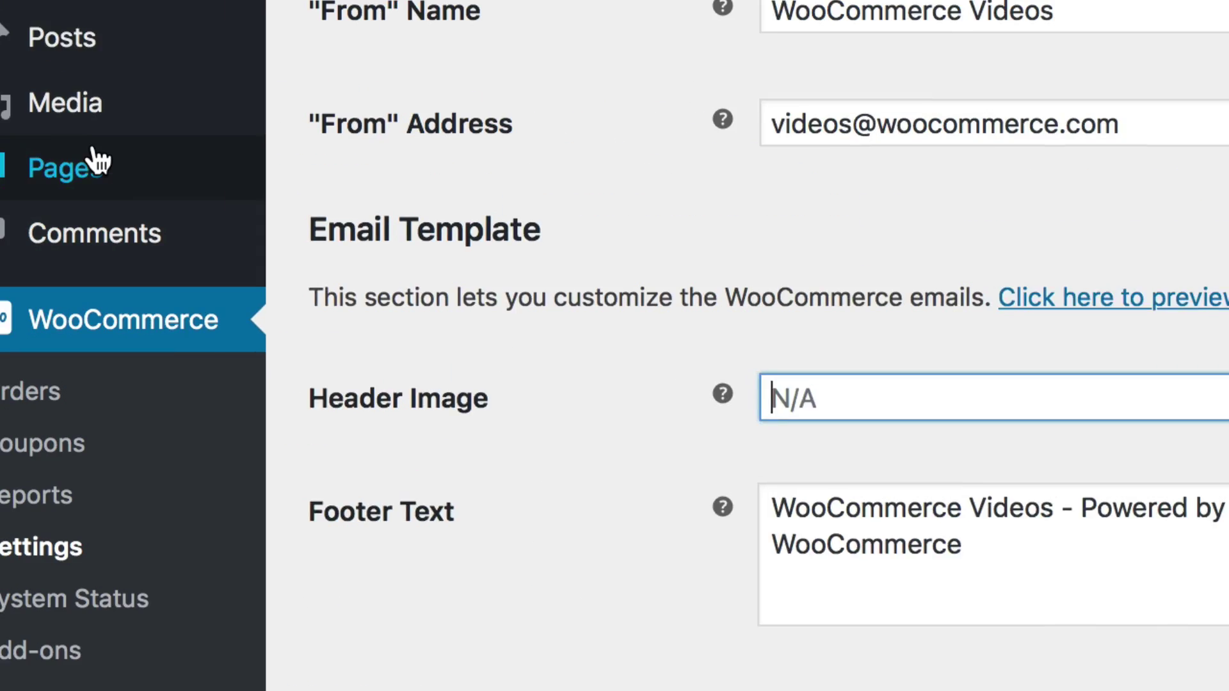
{"action": "mouse_move", "coordinate": [151, 143]}
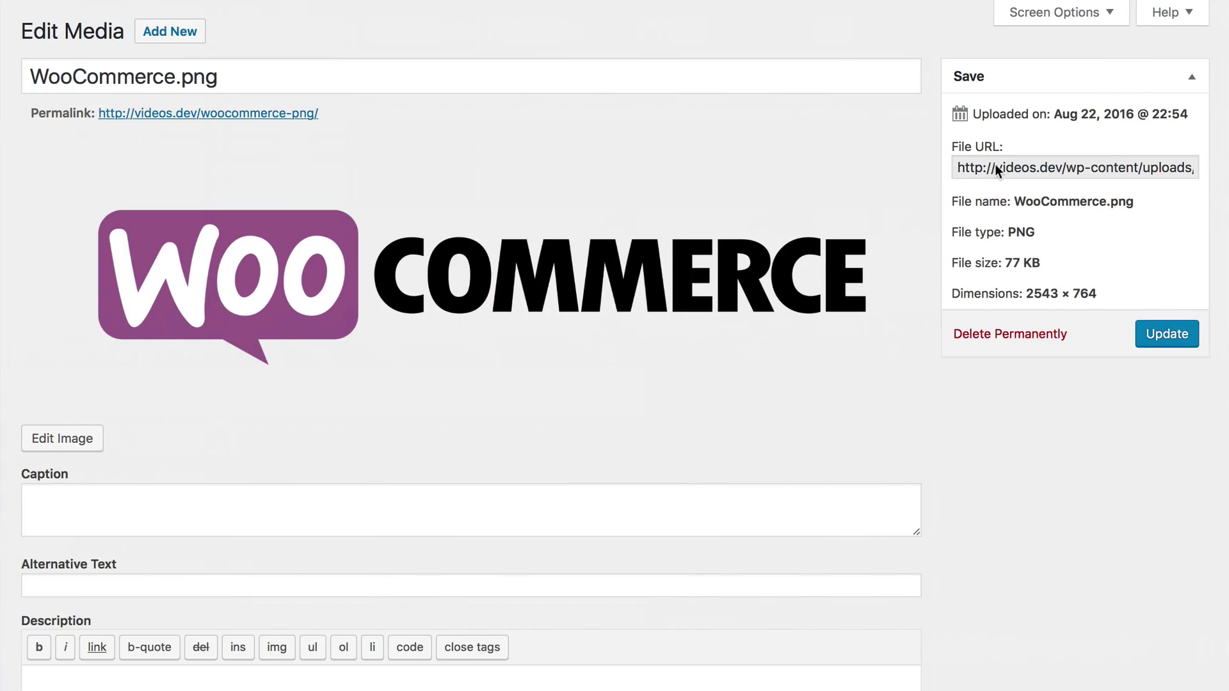
{"action": "left_click", "coordinate": [922, 165]}
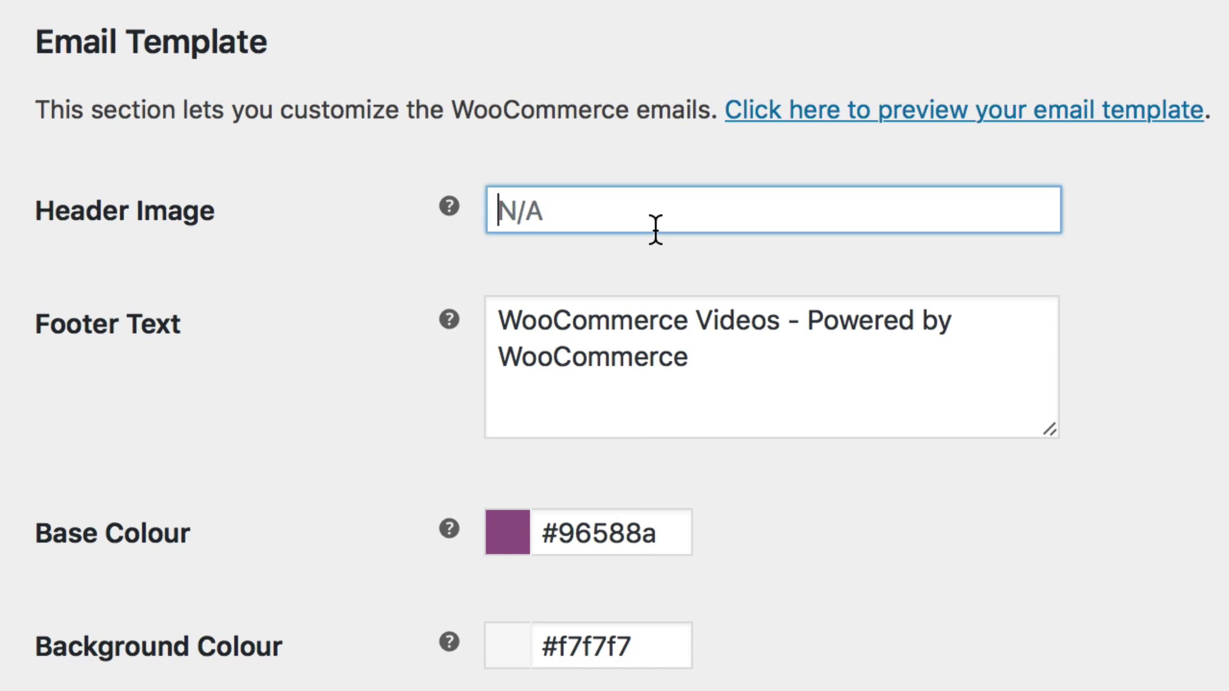
{"action": "type", "text": "http://videos.dev/wp-content/uploads/2016/08/WooCommerce.png"}
{"action": "left_click", "coordinate": [752, 366]}
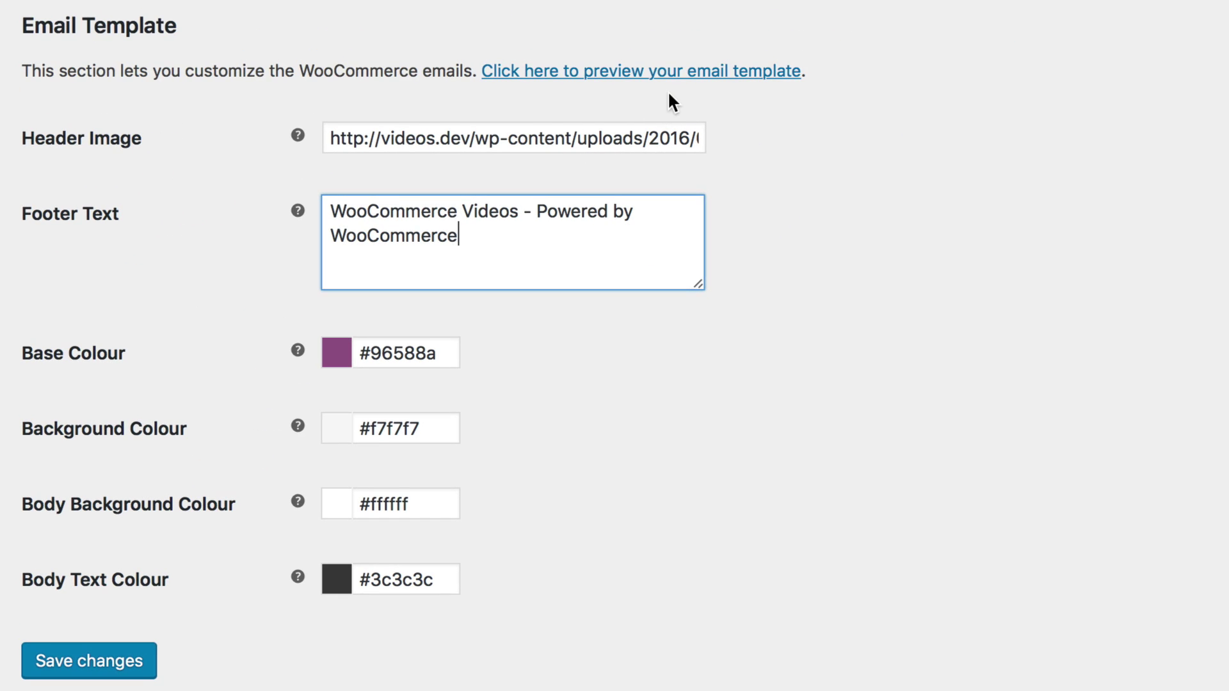
{"action": "left_click", "coordinate": [673, 78]}
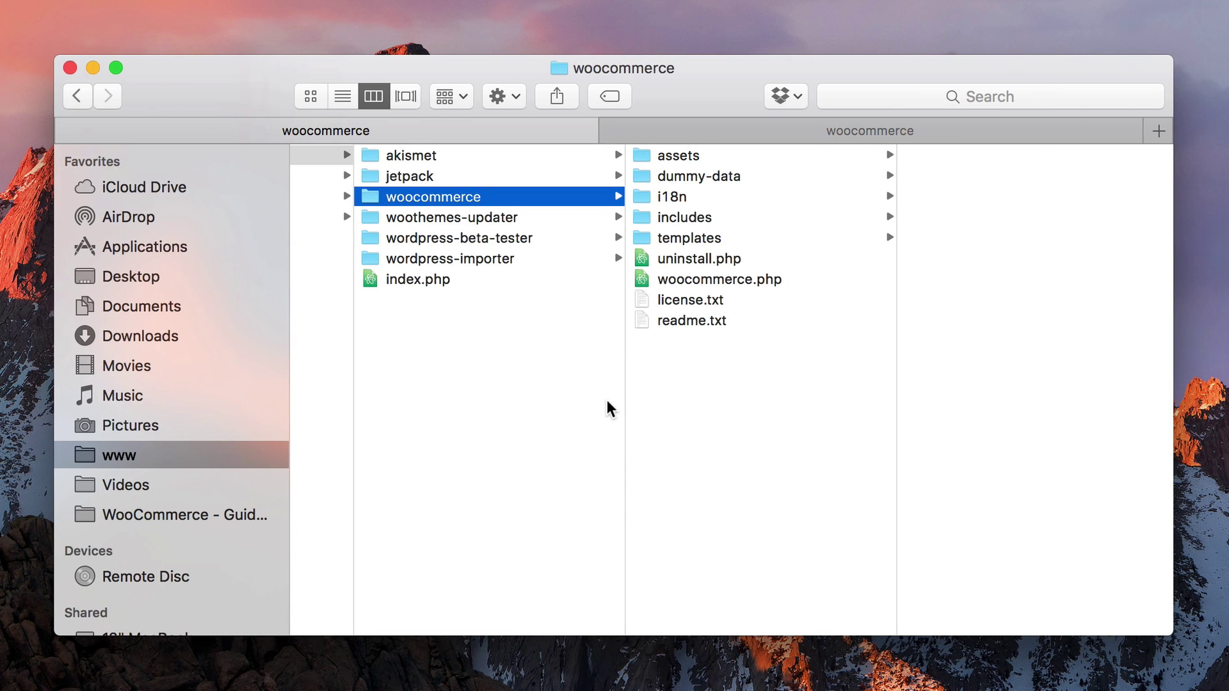
- Show woocommerce/templates/emails in Finder, then the storefront theme's woocommerce folder
{"action": "left_click", "coordinate": [715, 239]}
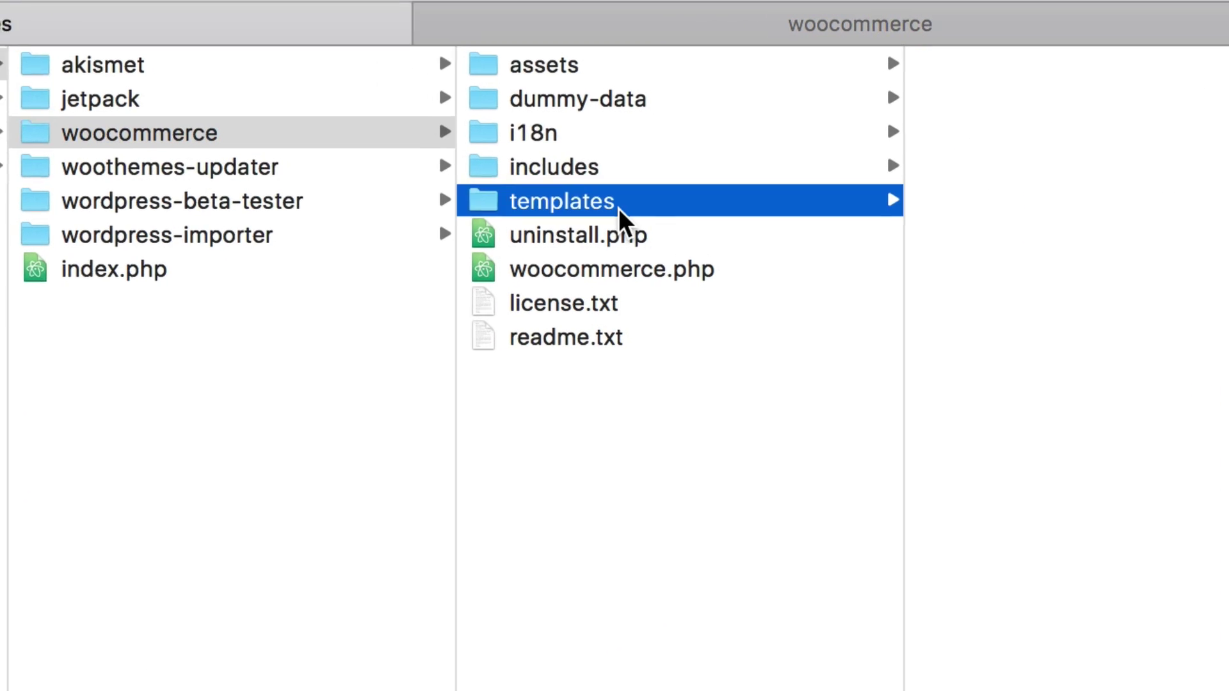
{"action": "left_click", "coordinate": [1003, 167]}
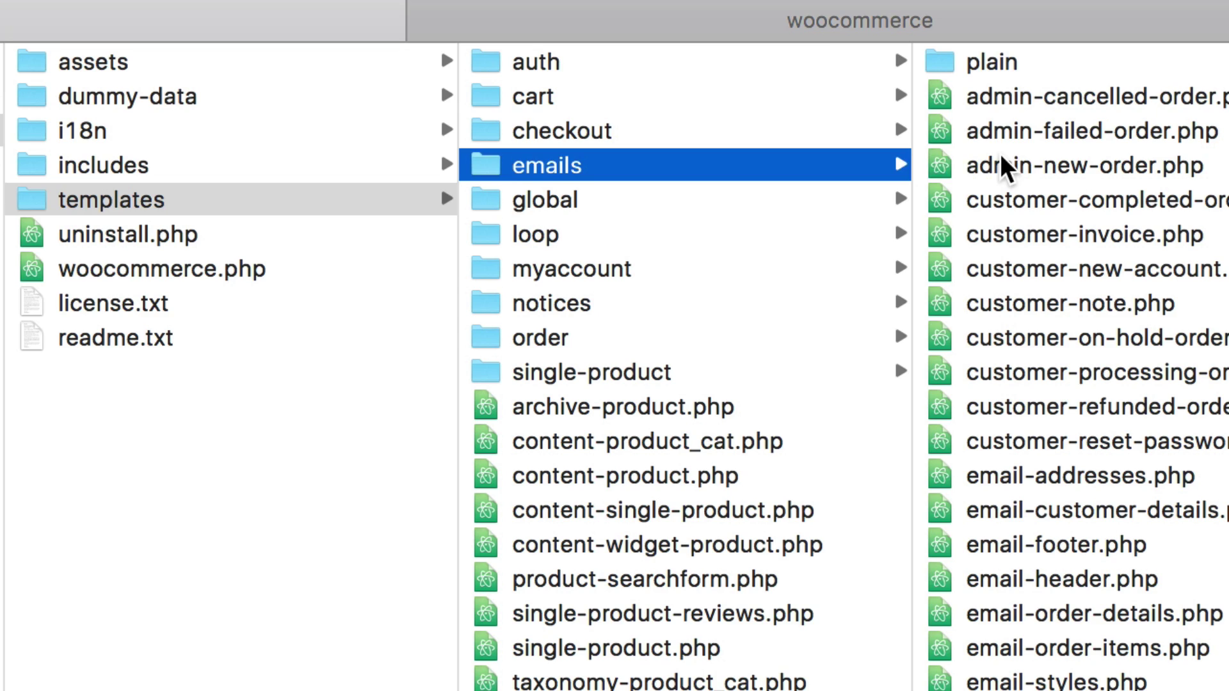
{"action": "left_click", "coordinate": [800, 23]}
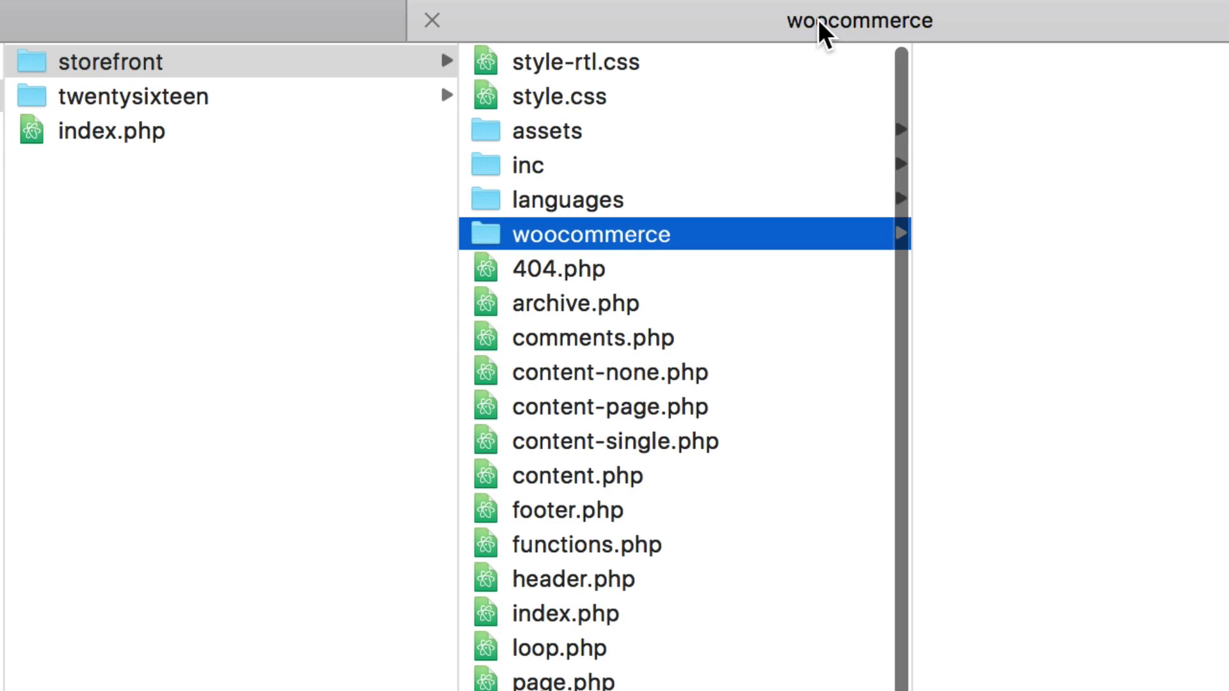
{"action": "left_click", "coordinate": [179, 62]}
{"action": "left_click", "coordinate": [592, 236]}
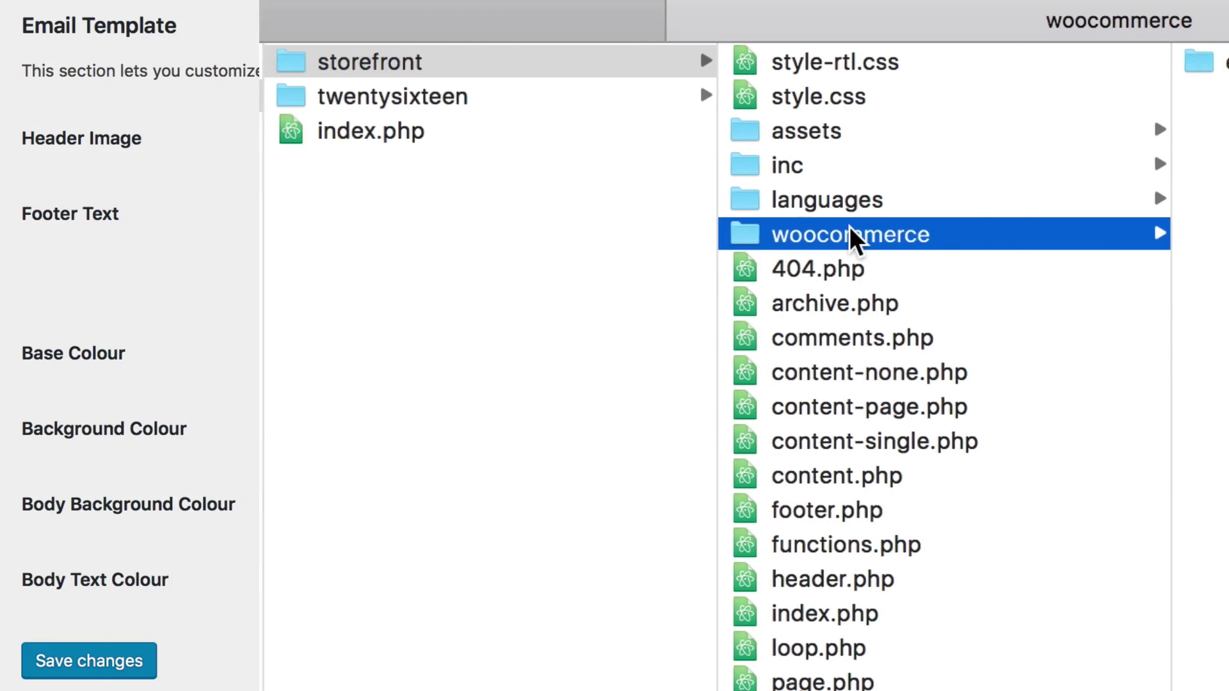
- Save the email template settings and review the notifications' Recipient(s) column
{"action": "key", "text": "super+Tab"}
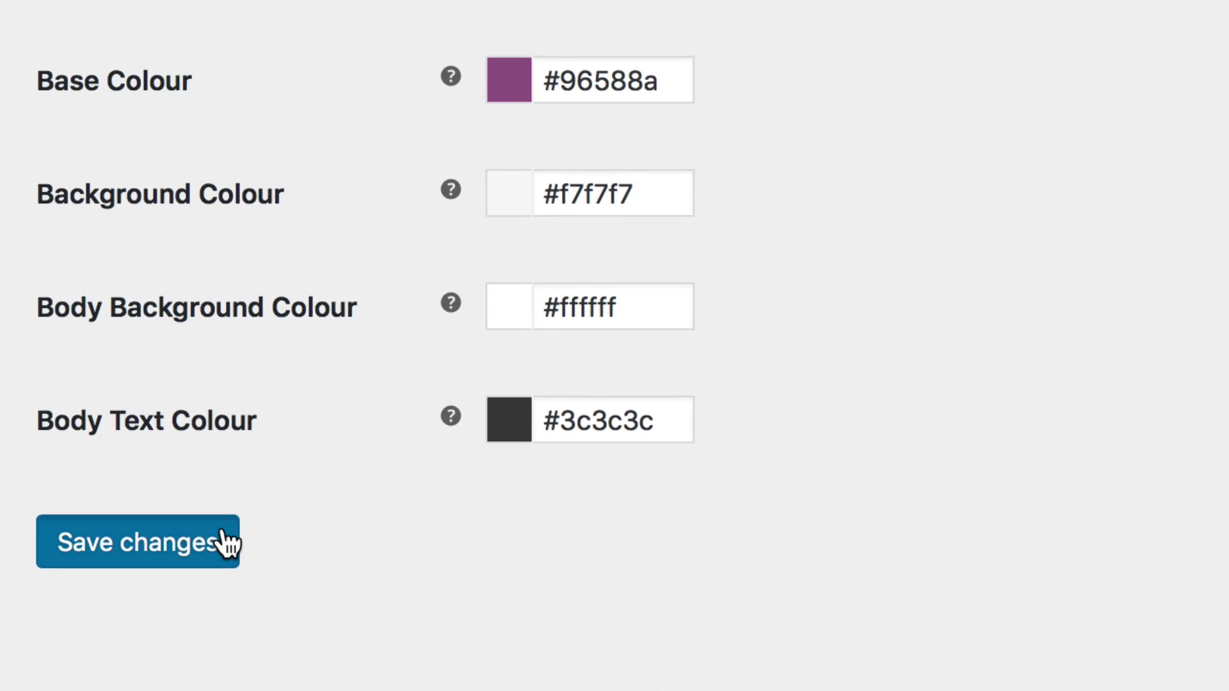
{"action": "left_click", "coordinate": [197, 586]}
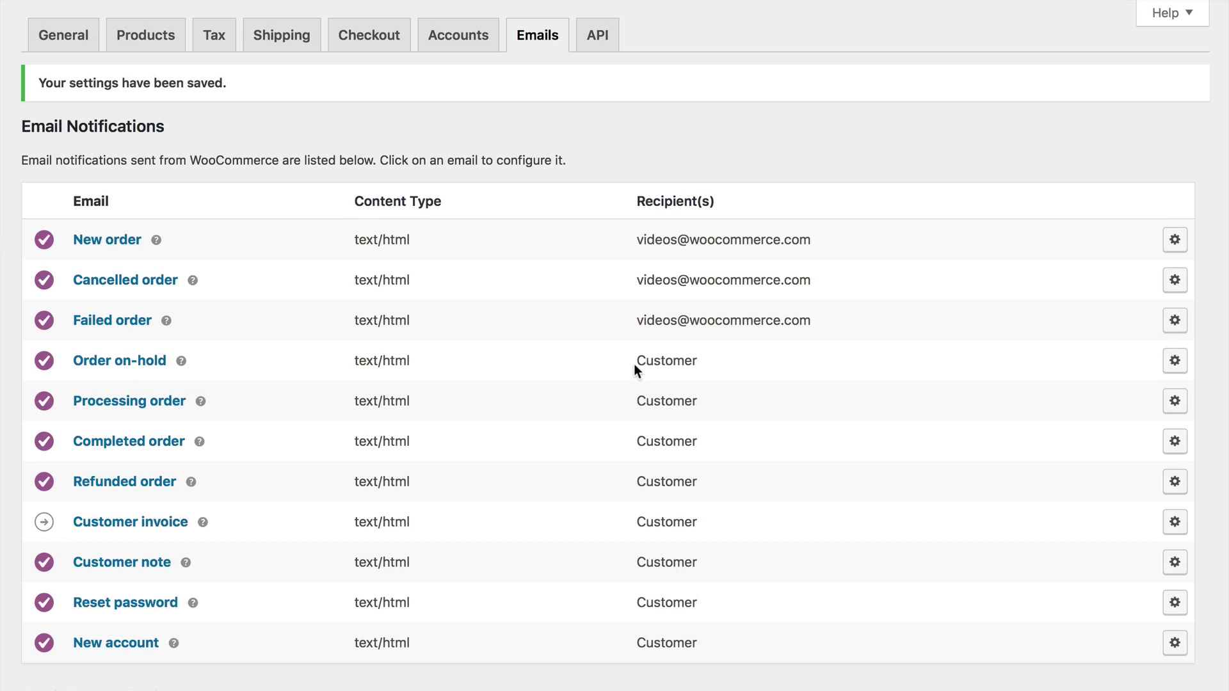
{"action": "left_click_drag", "start_coordinate": [633, 362], "coordinate": [705, 365]}
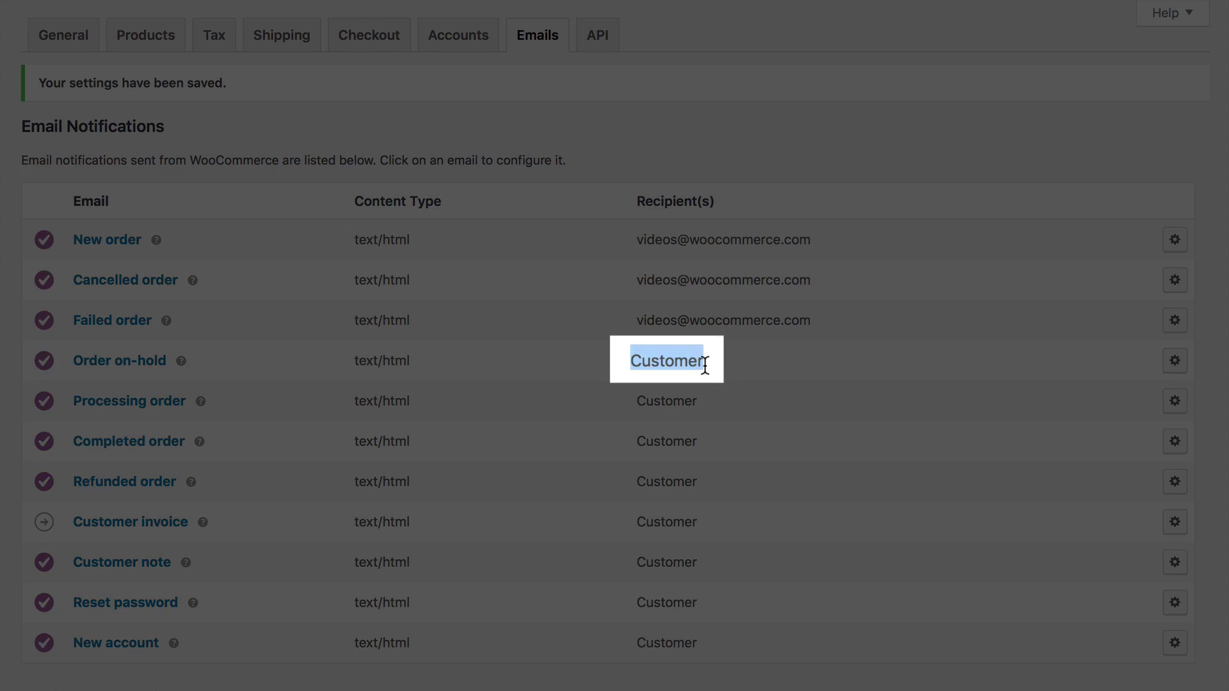
{"action": "left_click", "coordinate": [739, 368]}
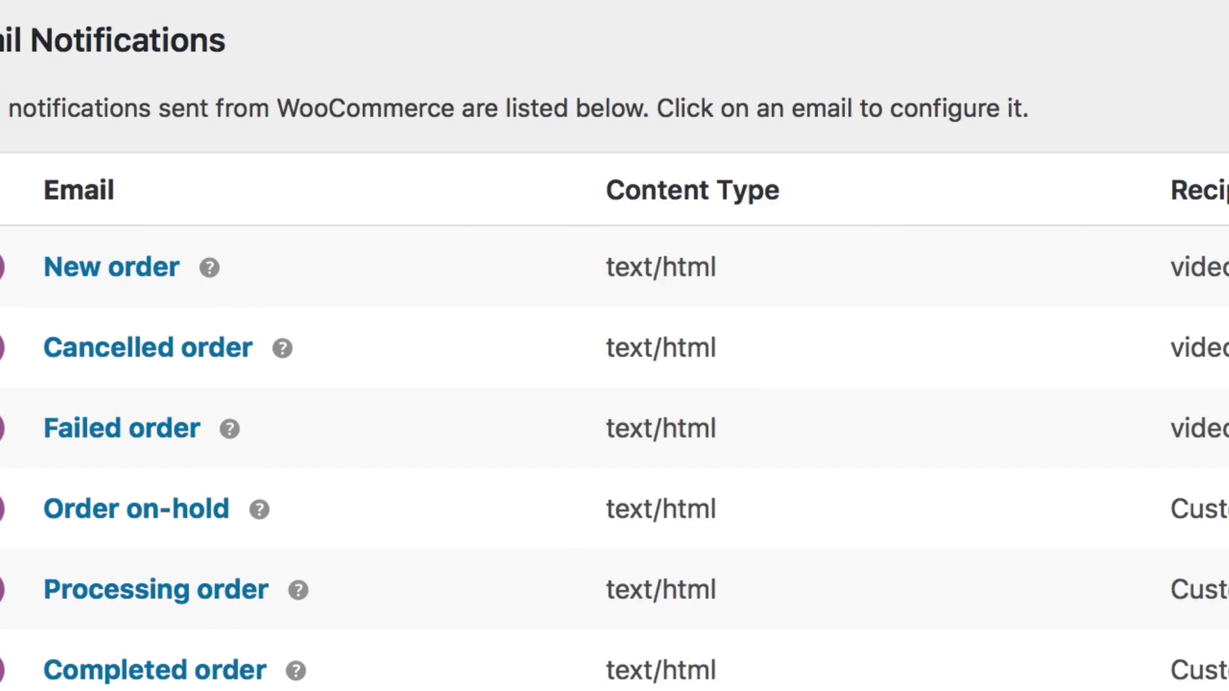
- In the New order email, append a comma and a second address to the Recipient(s) field
{"action": "left_click", "coordinate": [1123, 278]}
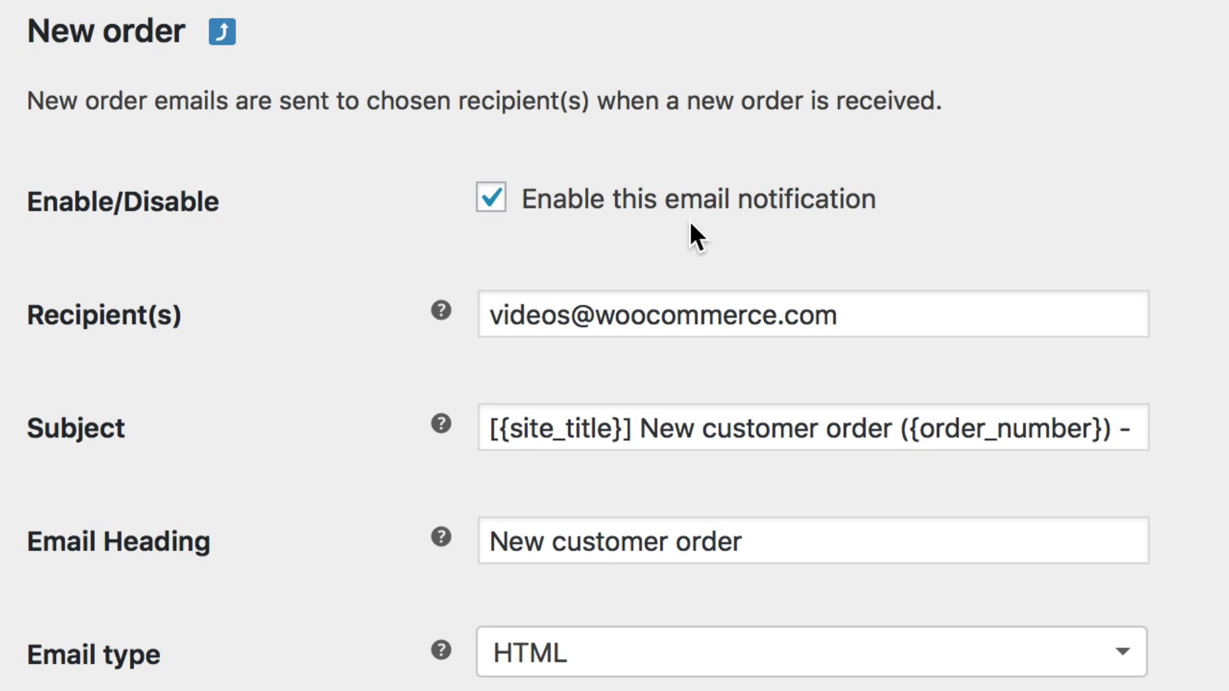
{"action": "left_click", "coordinate": [909, 306]}
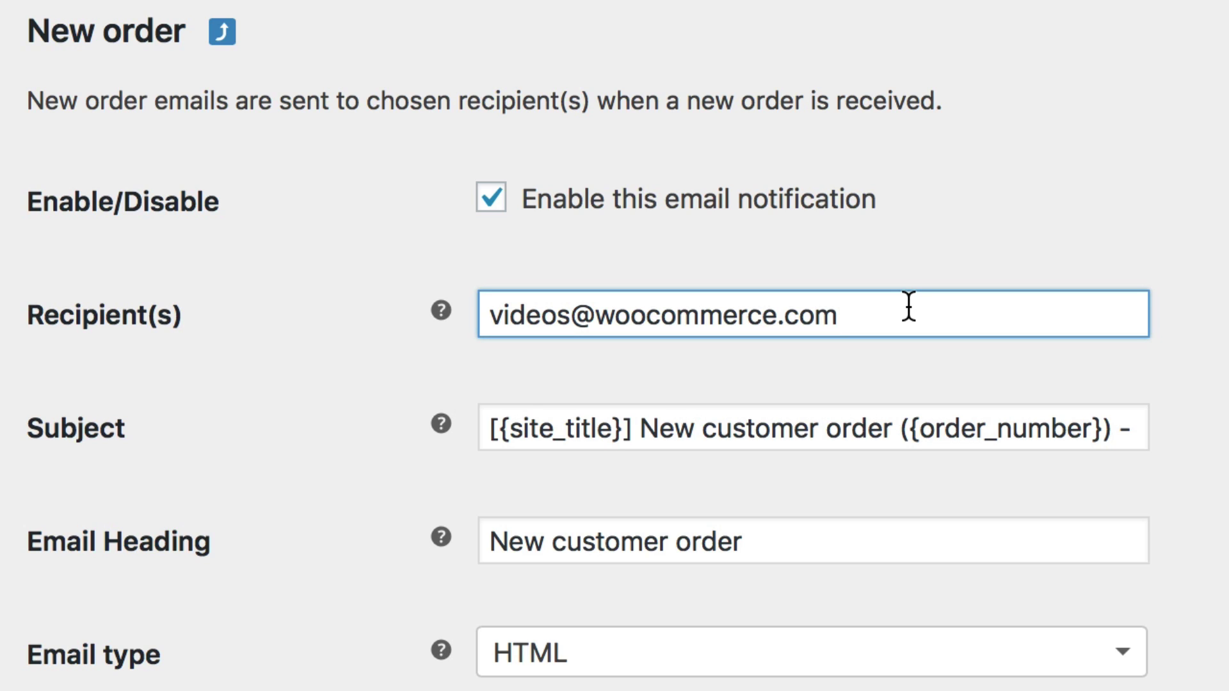
{"action": "type", "text": ", another"}
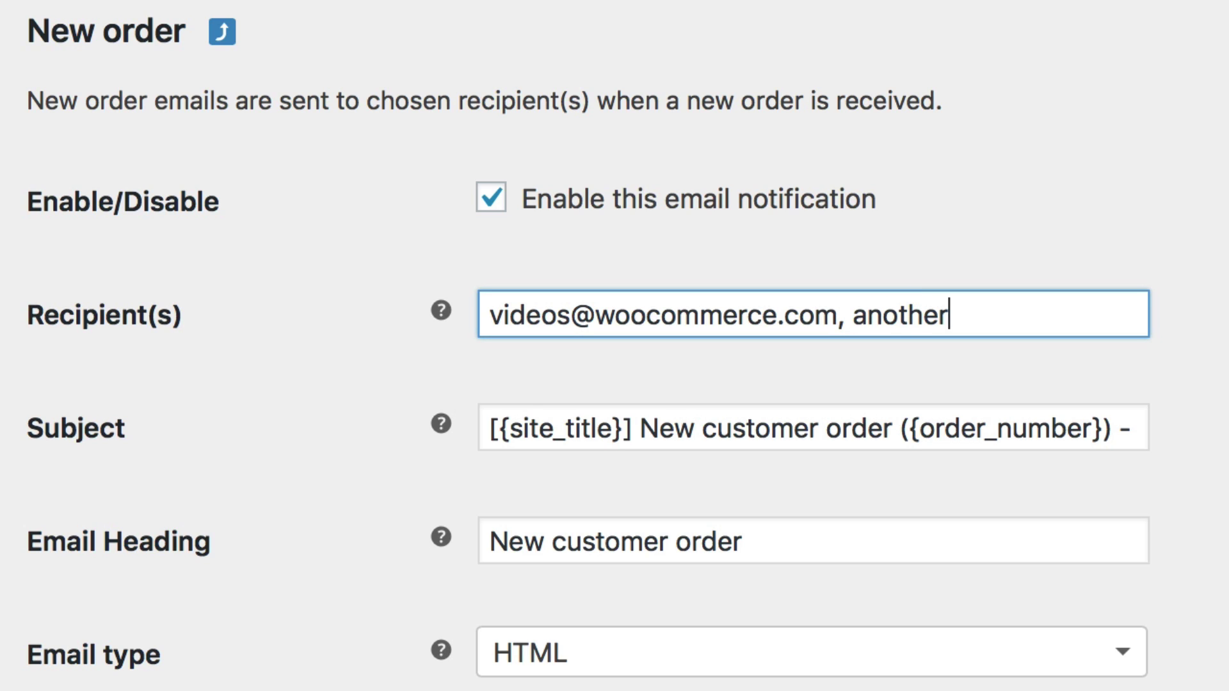
{"action": "type", "text": "@email.com"}
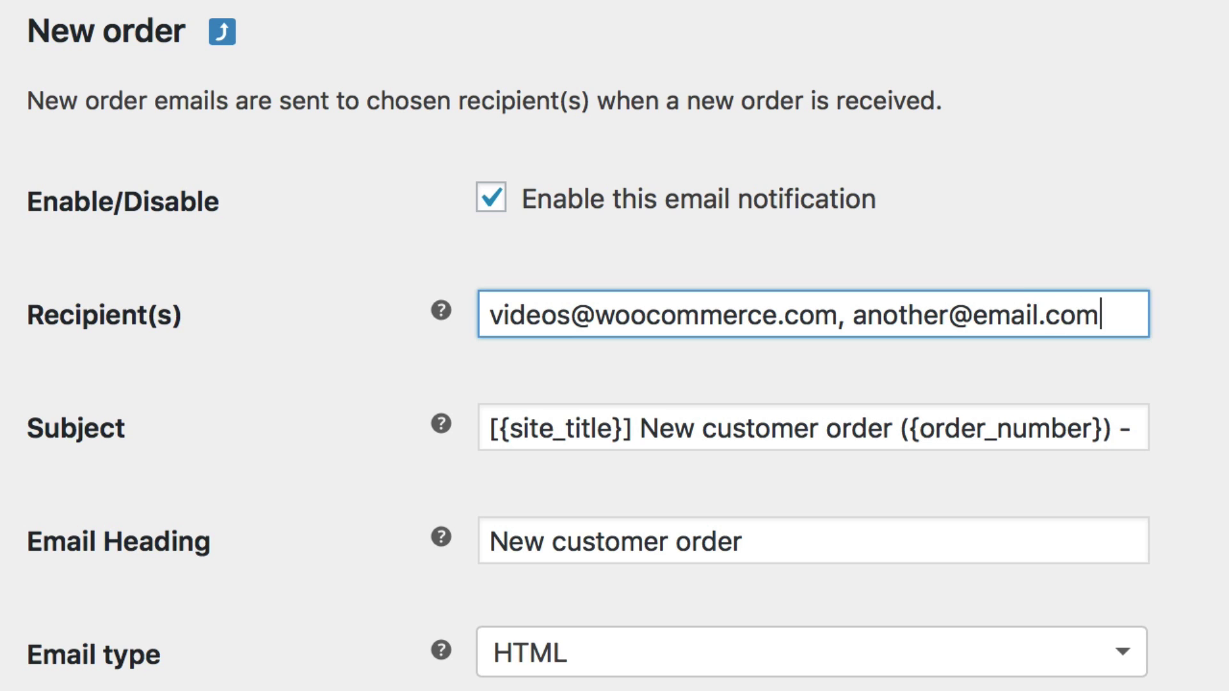
{"action": "scroll", "coordinate": [941, 334], "scroll_direction": "down", "scroll_amount": 1}
{"action": "scroll", "coordinate": [939, 332], "scroll_direction": "down", "scroll_amount": 5}
{"action": "left_click", "coordinate": [1141, 184]}
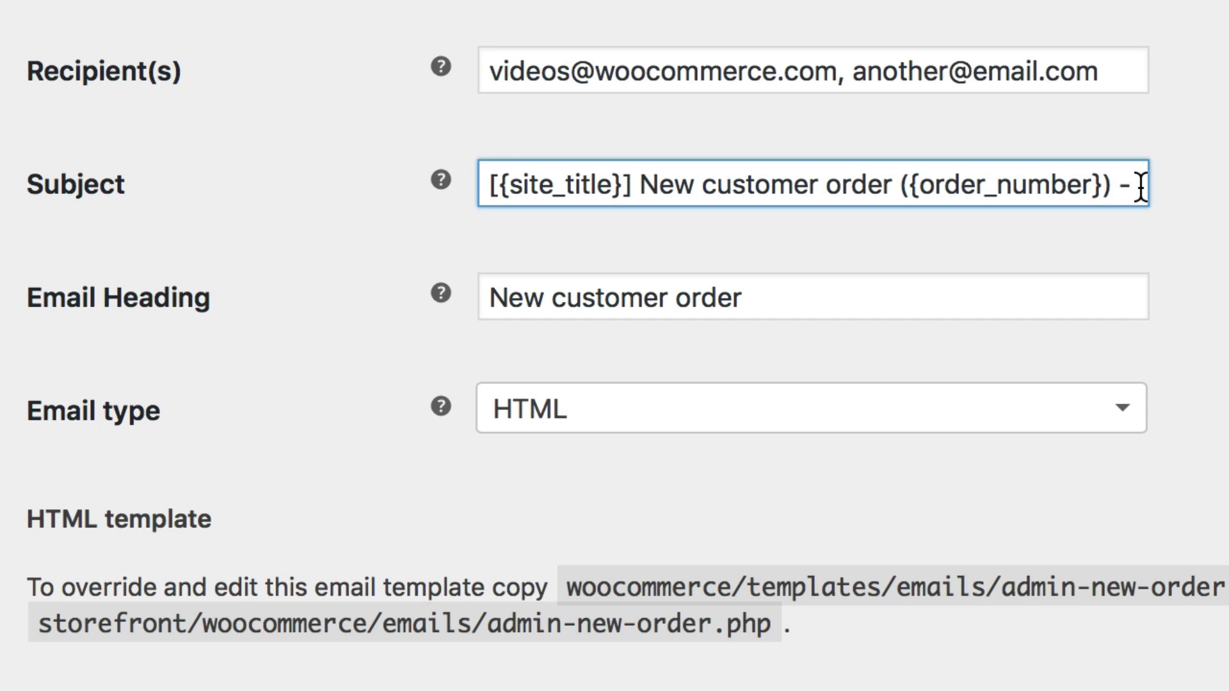
{"action": "key", "text": "End"}
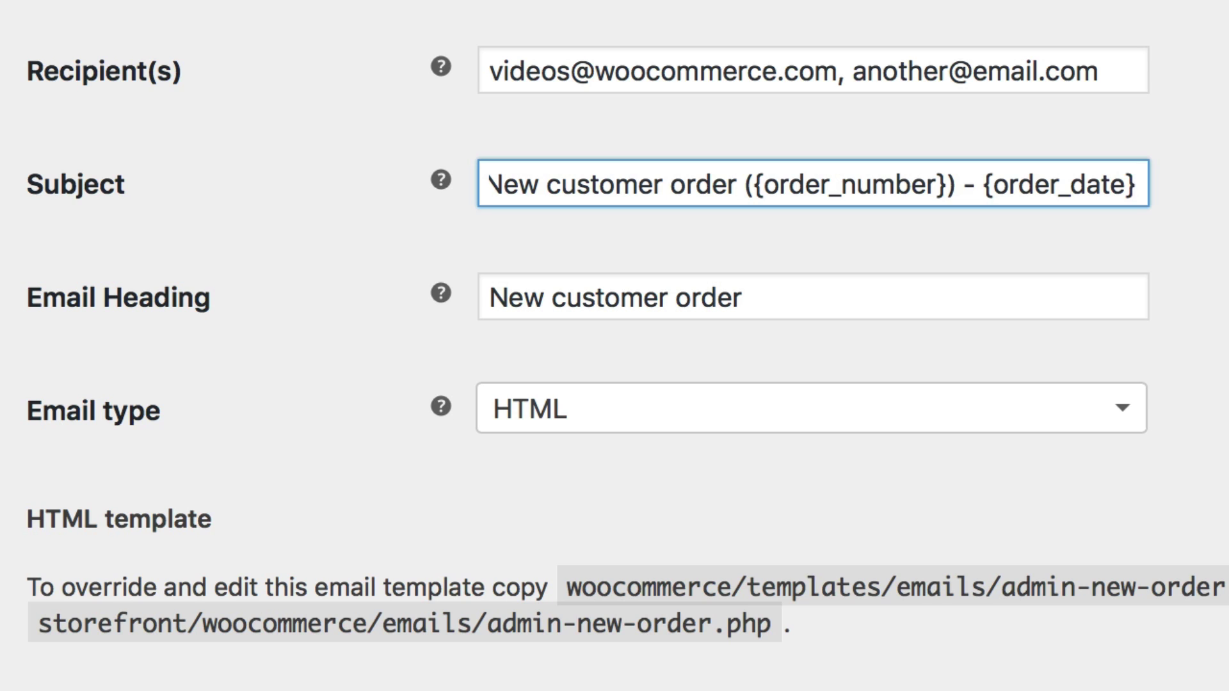
{"action": "key", "text": "Home"}
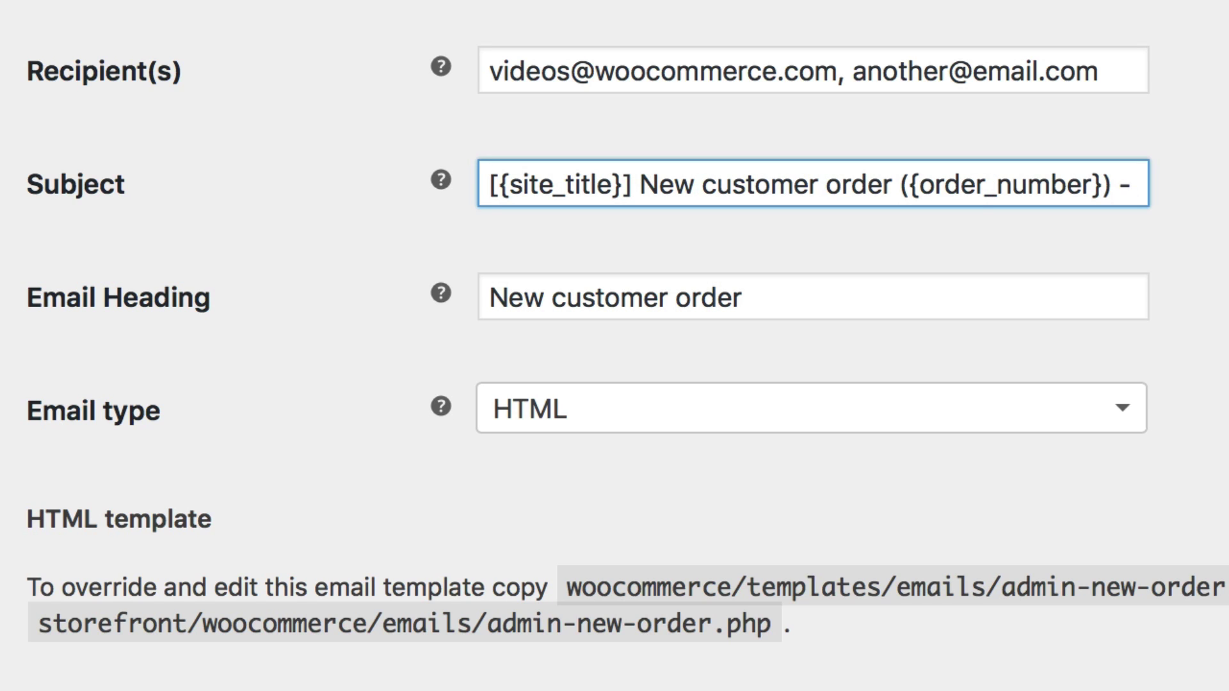
{"action": "left_click", "coordinate": [950, 300]}
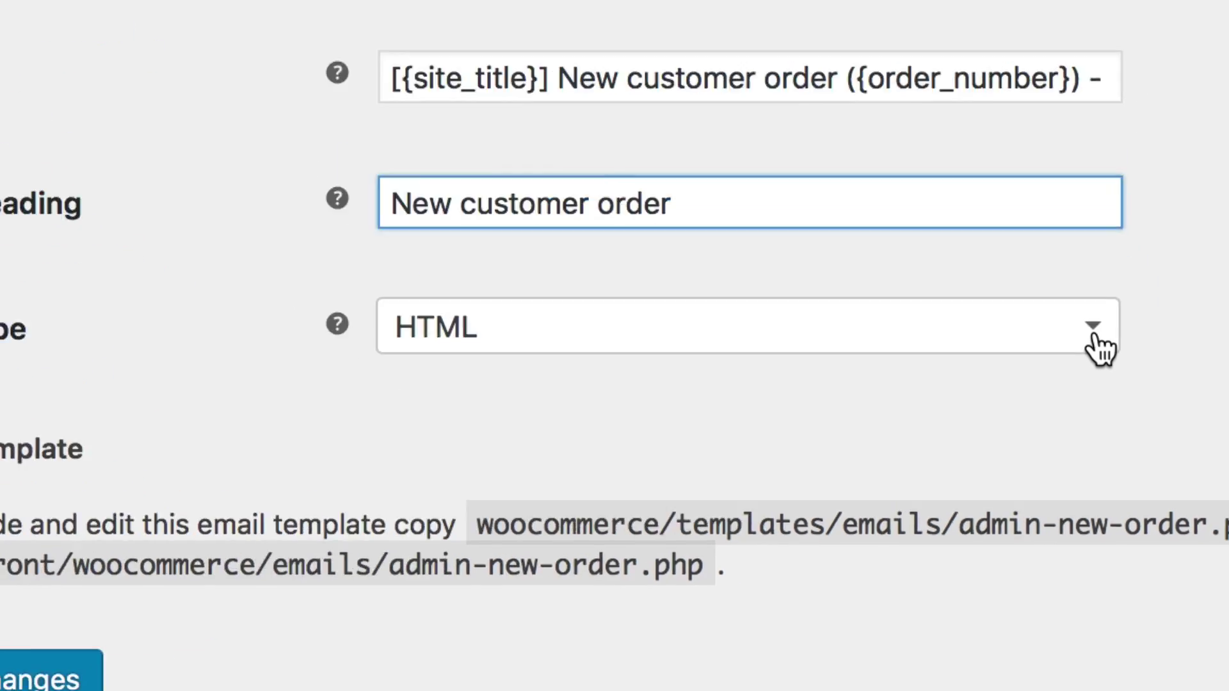
{"action": "left_click", "coordinate": [1096, 339]}
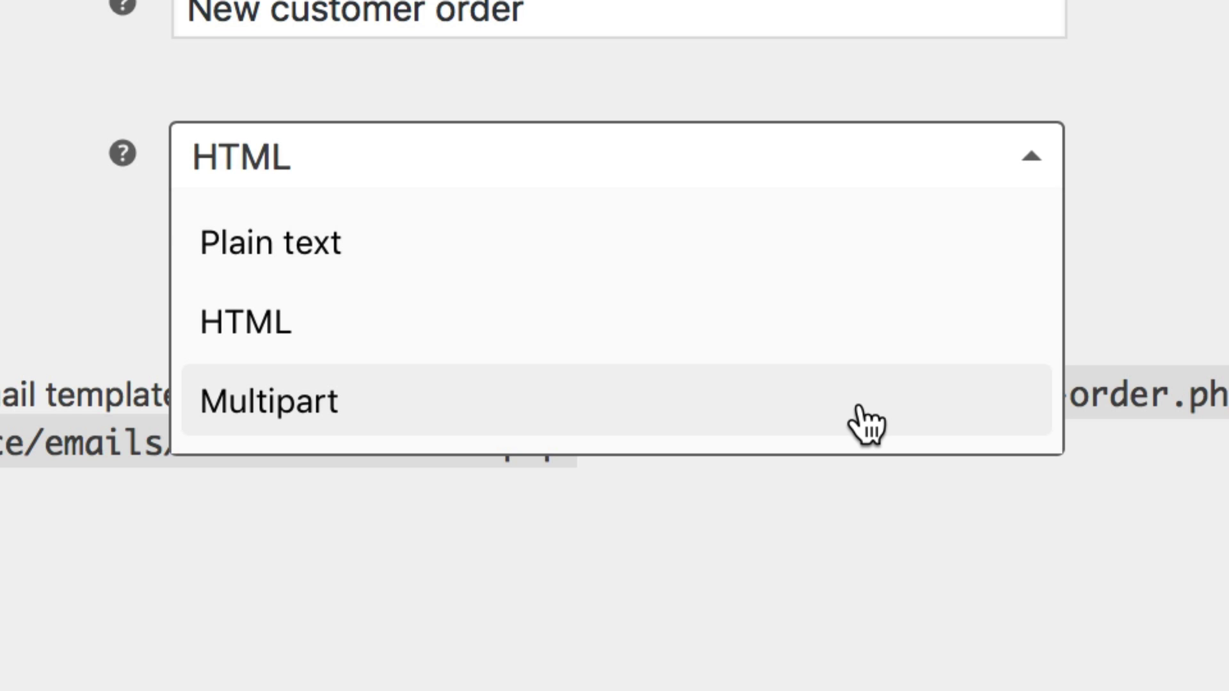
{"action": "left_click", "coordinate": [849, 332]}
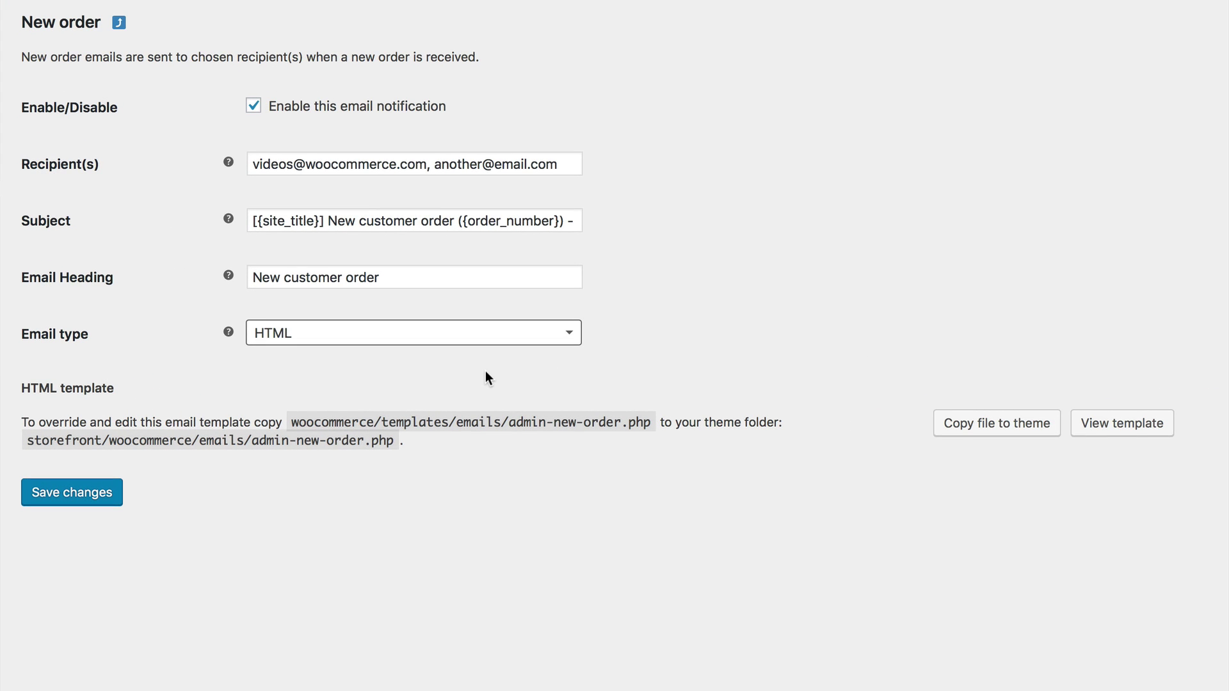
- Copy the New order HTML template admin-new-order.php into the storefront theme
{"action": "left_click", "coordinate": [485, 371]}
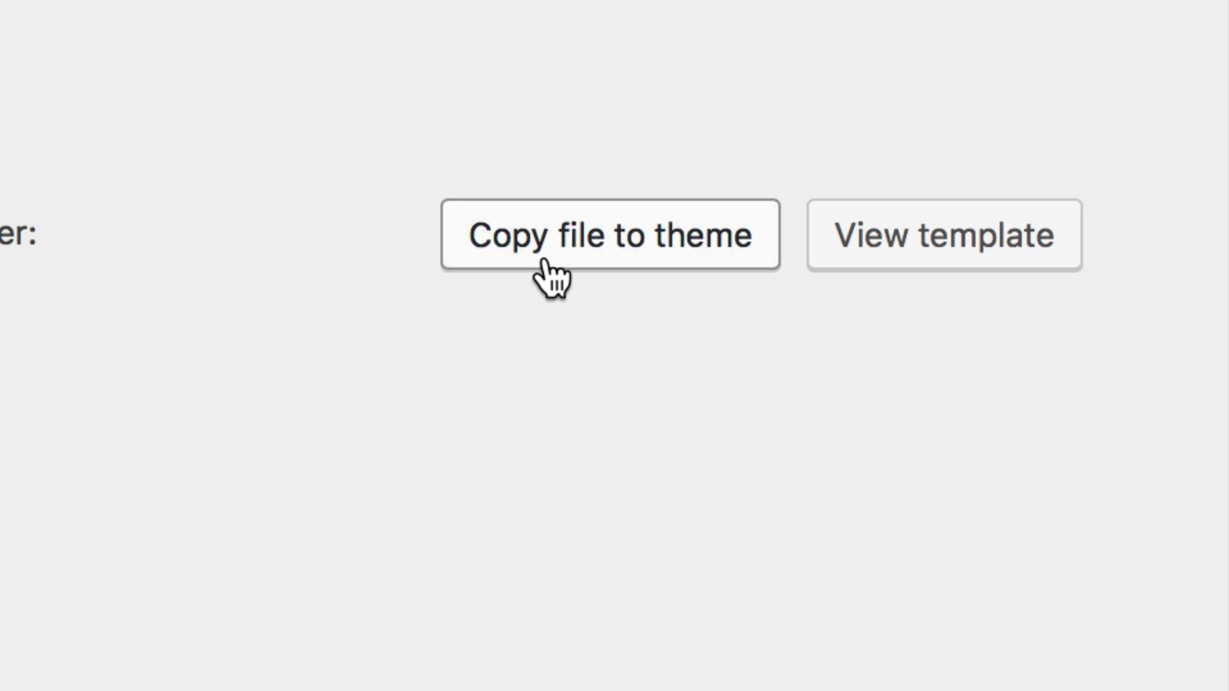
{"action": "left_click", "coordinate": [543, 259]}
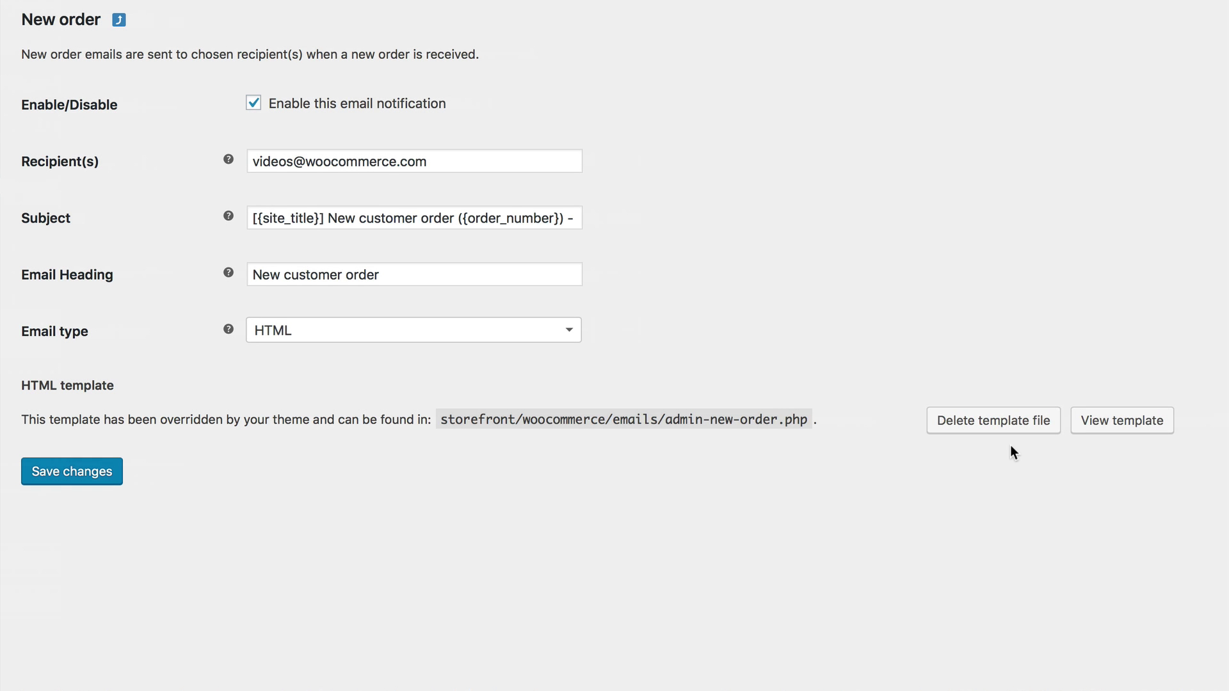
- Display the overridden New order template's PHP code and scroll through it
{"action": "left_click", "coordinate": [1123, 431]}
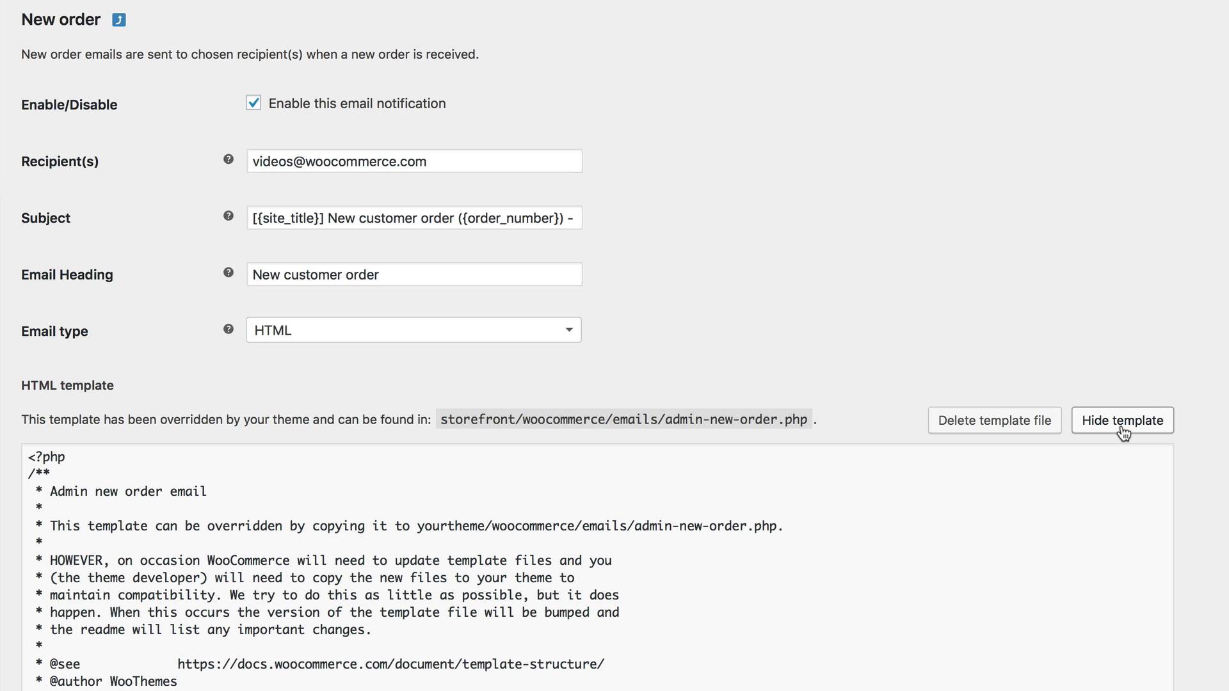
{"action": "scroll", "coordinate": [1031, 442], "scroll_direction": "down", "scroll_amount": 5}
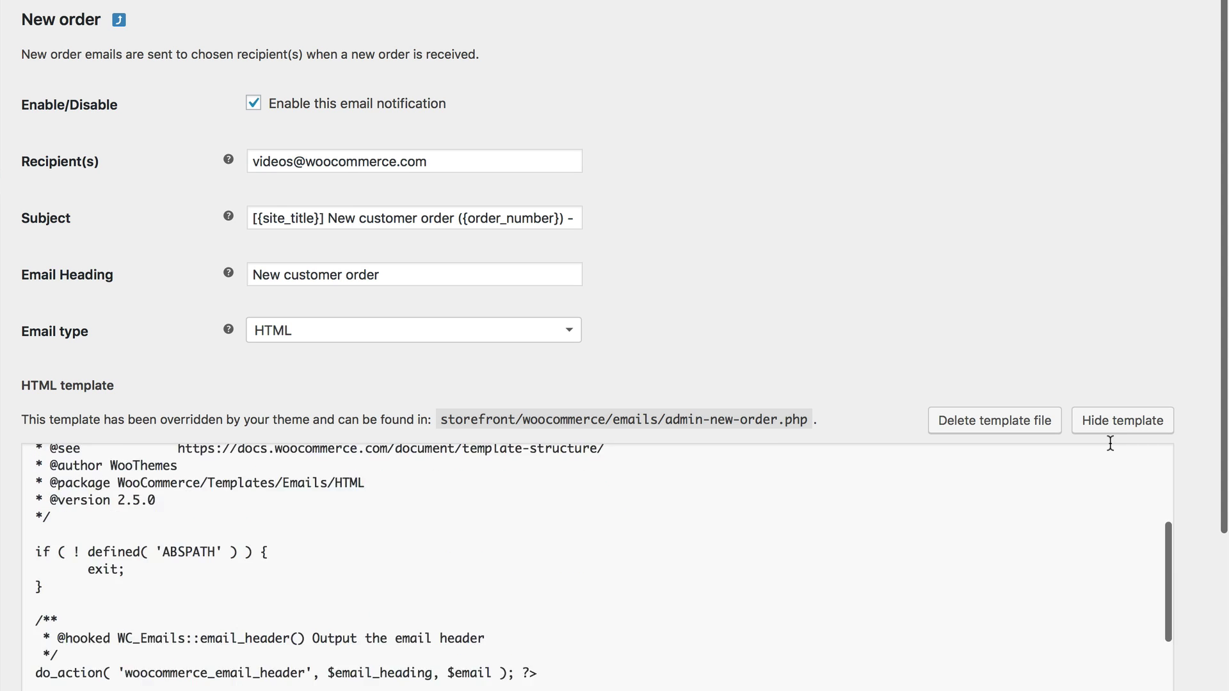
{"action": "scroll", "coordinate": [859, 333], "scroll_direction": "down", "scroll_amount": 4}
{"action": "scroll", "coordinate": [707, 341], "scroll_direction": "down", "scroll_amount": 6}
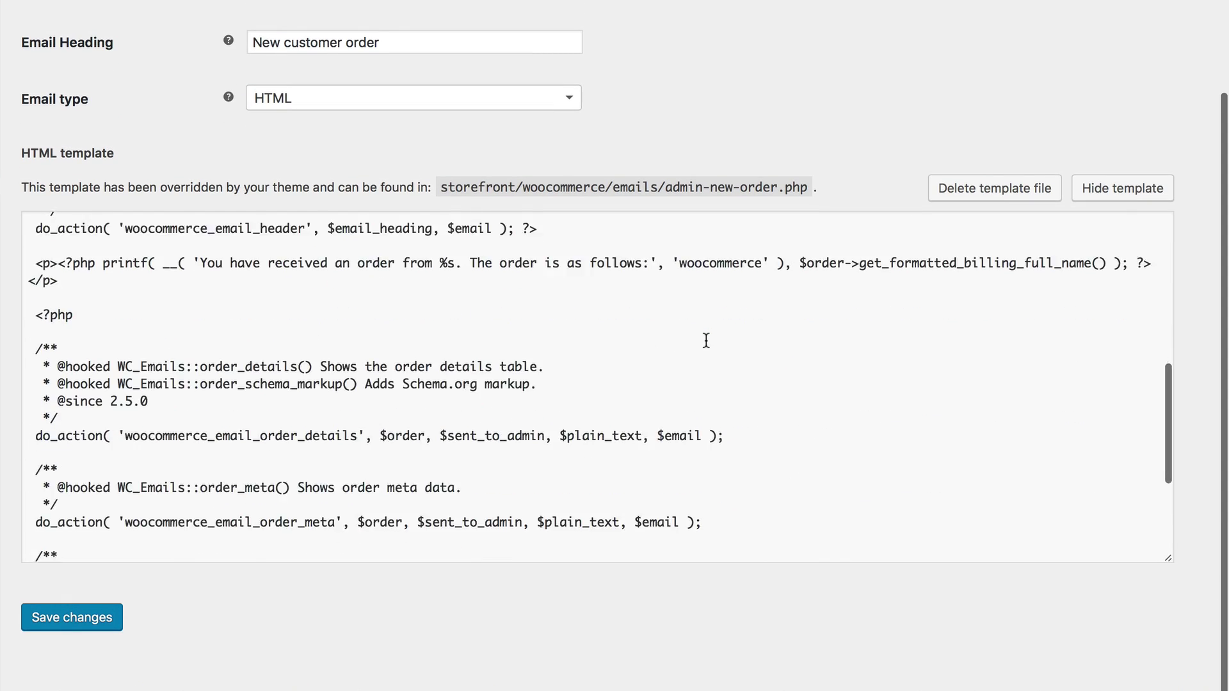
{"action": "scroll", "coordinate": [706, 340], "scroll_direction": "up", "scroll_amount": 10}
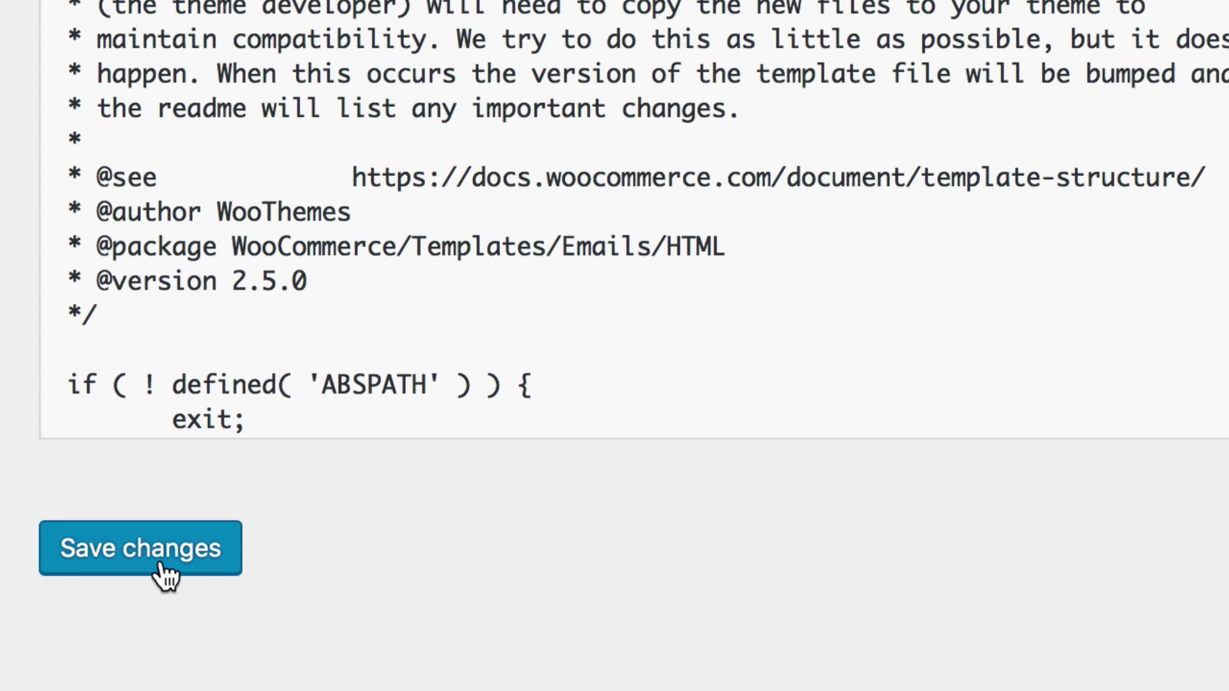
- Save the New order email settings and hide the template code
{"action": "left_click", "coordinate": [176, 578]}
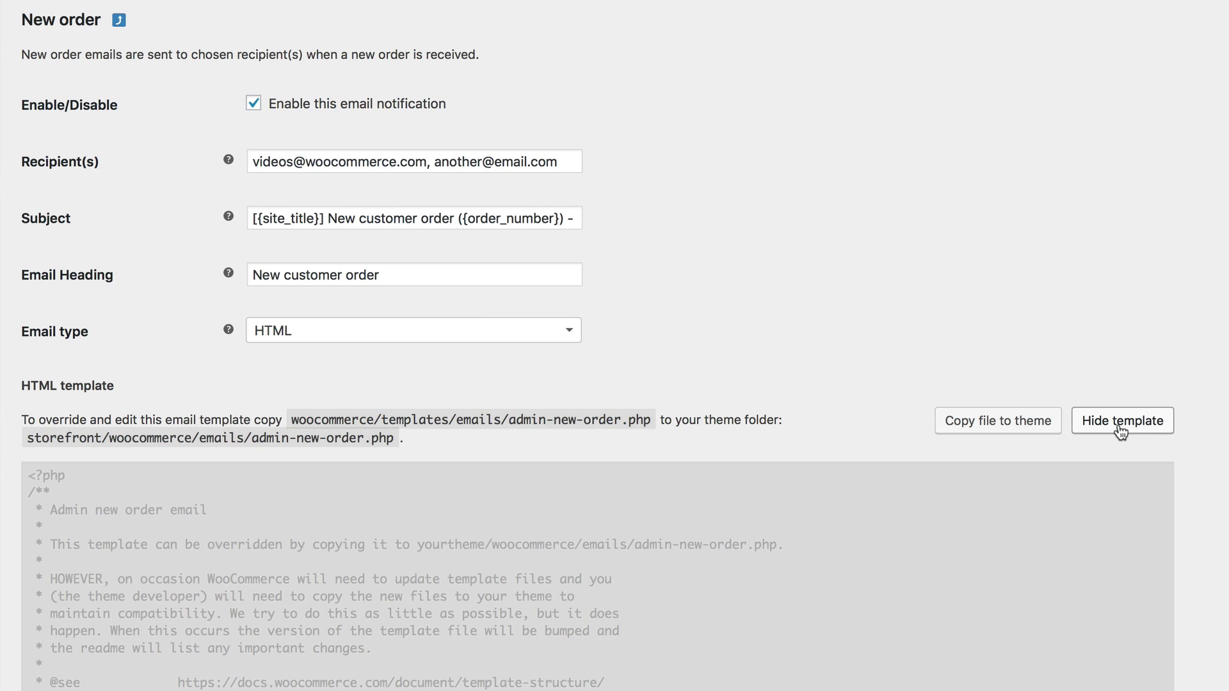
{"action": "left_click", "coordinate": [1120, 429]}
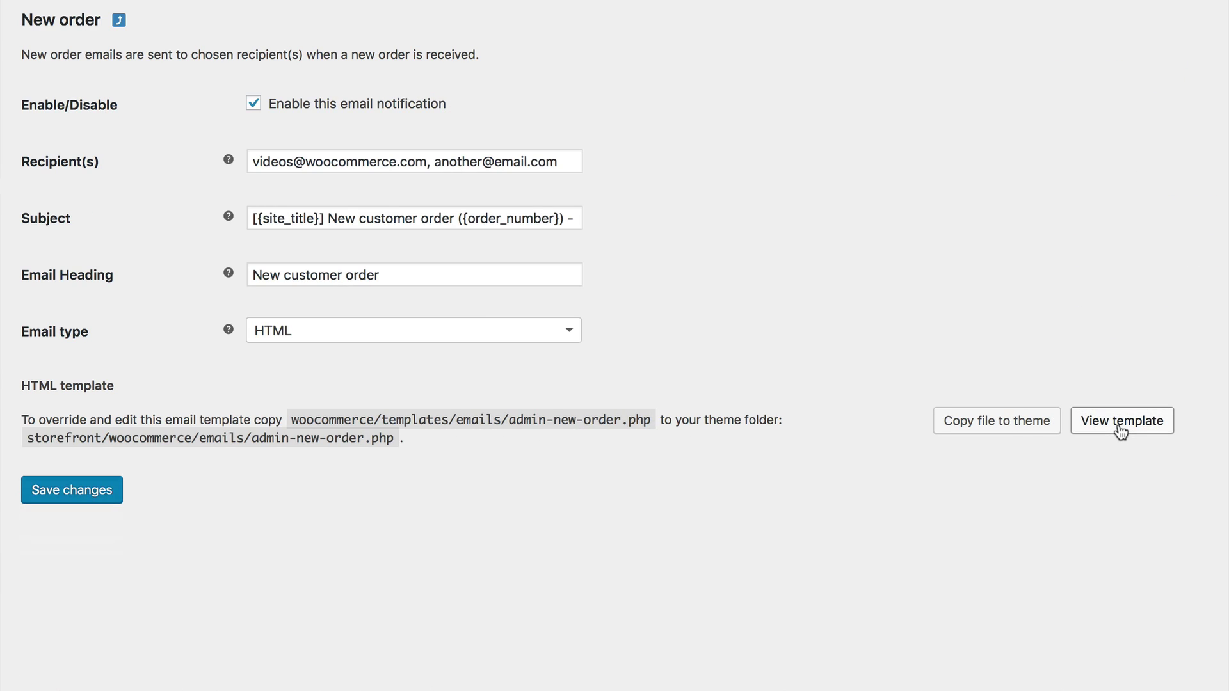